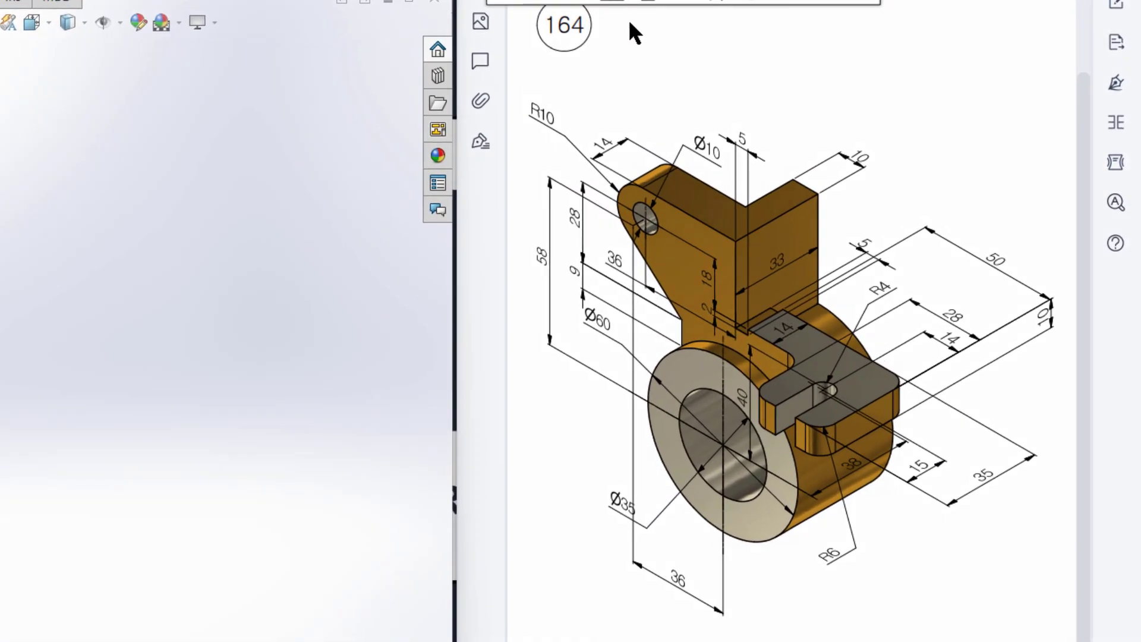
- Circle the Ø60 boss, its Ø60 label, and the 38 and 33 dimensions in red
mouse_move(755, 98)
left_mouse_down()
mouse_move(572, 211)
mouse_move(673, 571)
mouse_move(959, 494)
mouse_move(887, 139)
mouse_move(727, 111)
left_mouse_up()
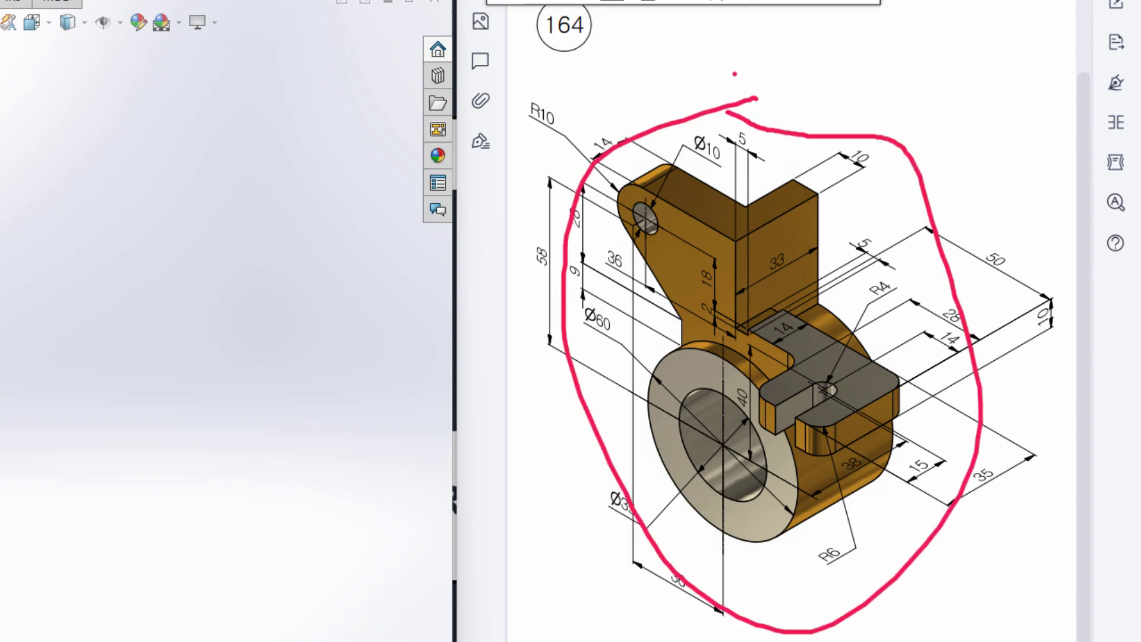
key("Escape")
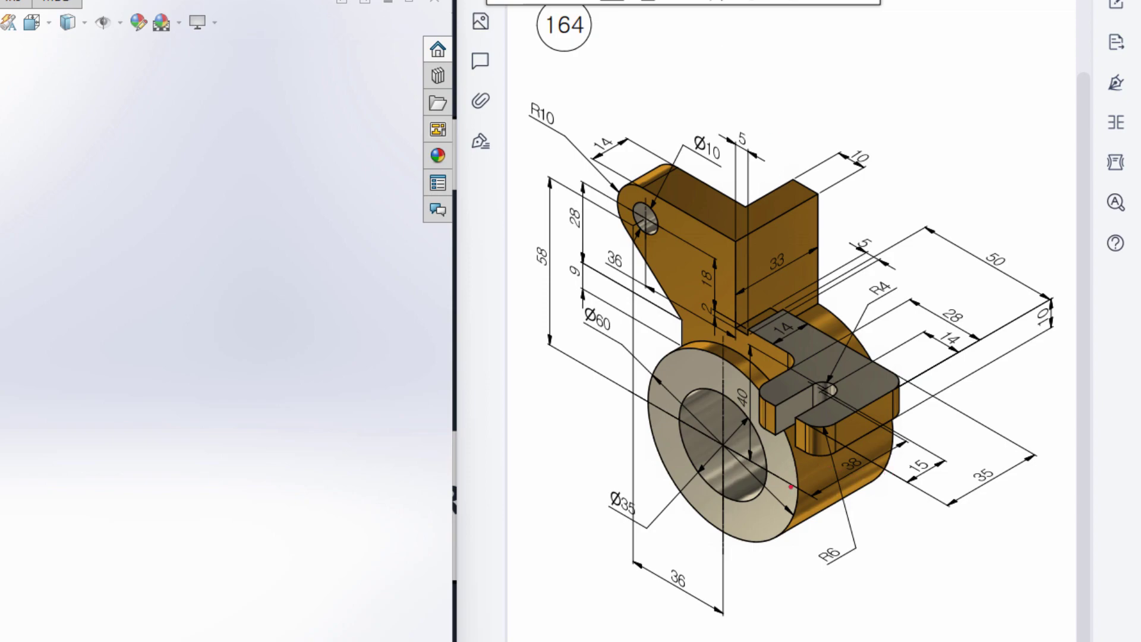
mouse_move(797, 483)
left_mouse_down()
mouse_move(765, 390)
mouse_move(738, 359)
mouse_move(656, 354)
mouse_move(649, 416)
mouse_move(707, 515)
mouse_move(753, 543)
mouse_move(798, 513)
mouse_move(794, 462)
left_mouse_up()
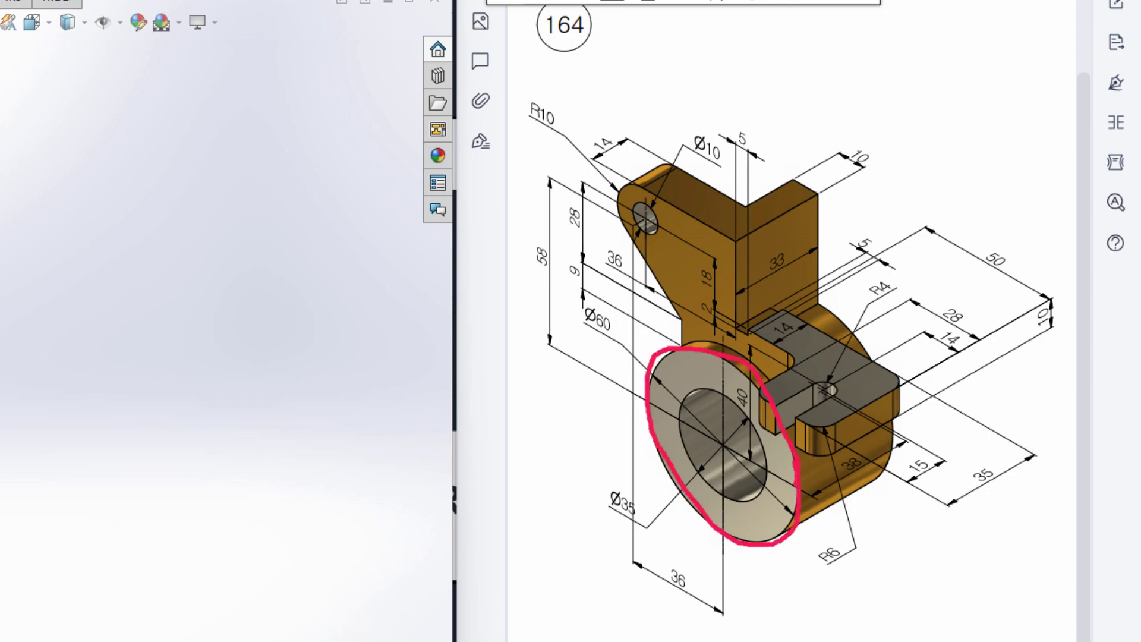
mouse_move(620, 314)
left_mouse_down()
mouse_move(594, 302)
mouse_move(572, 312)
mouse_move(625, 321)
left_mouse_up()
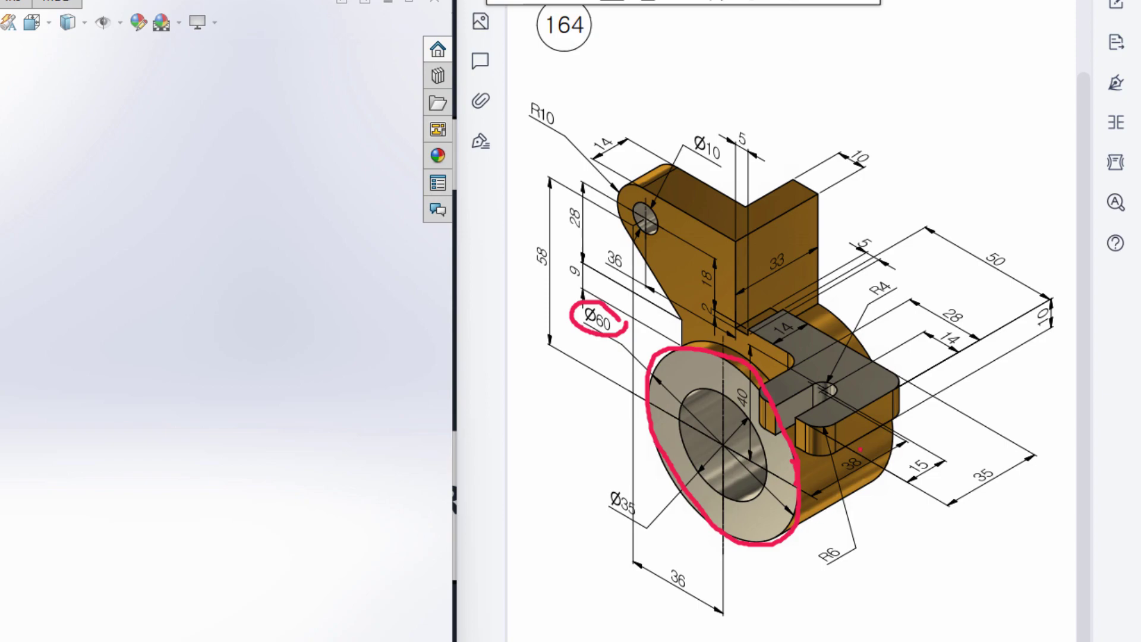
mouse_move(841, 456)
left_mouse_down()
mouse_move(838, 480)
mouse_move(861, 483)
mouse_move(869, 451)
left_mouse_up()
mouse_move(795, 243)
left_mouse_down()
mouse_move(754, 253)
mouse_move(771, 287)
left_mouse_up()
- Mark red strokes near the 14 dimension and across the slot, then clear the ink
left_click_drag(739, 349, 821, 312)
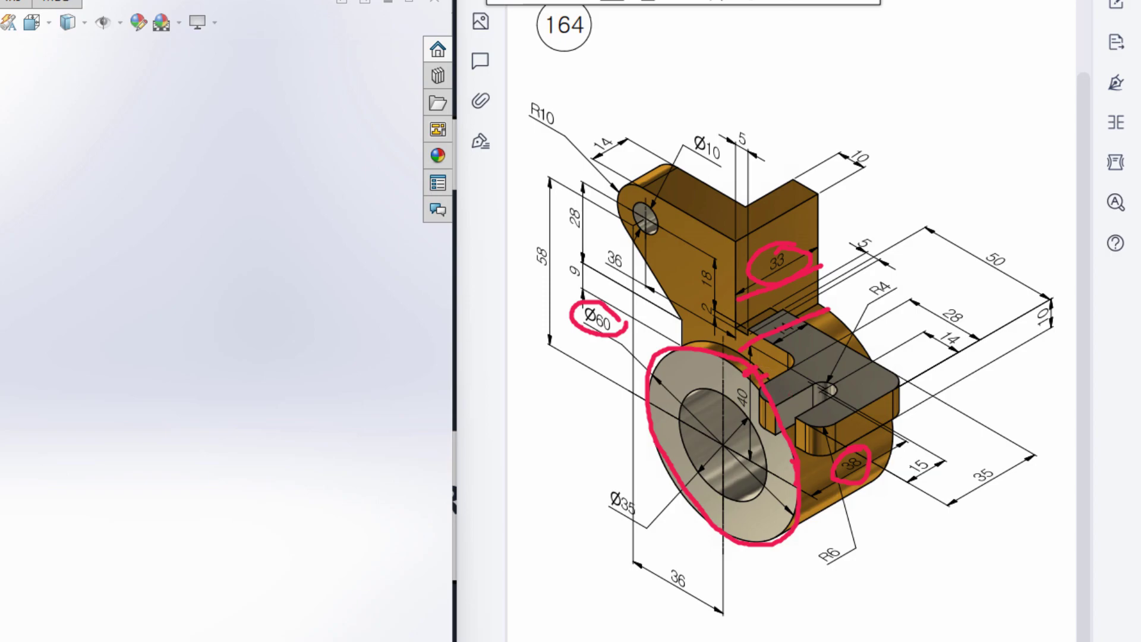
left_click_drag(759, 364, 844, 309)
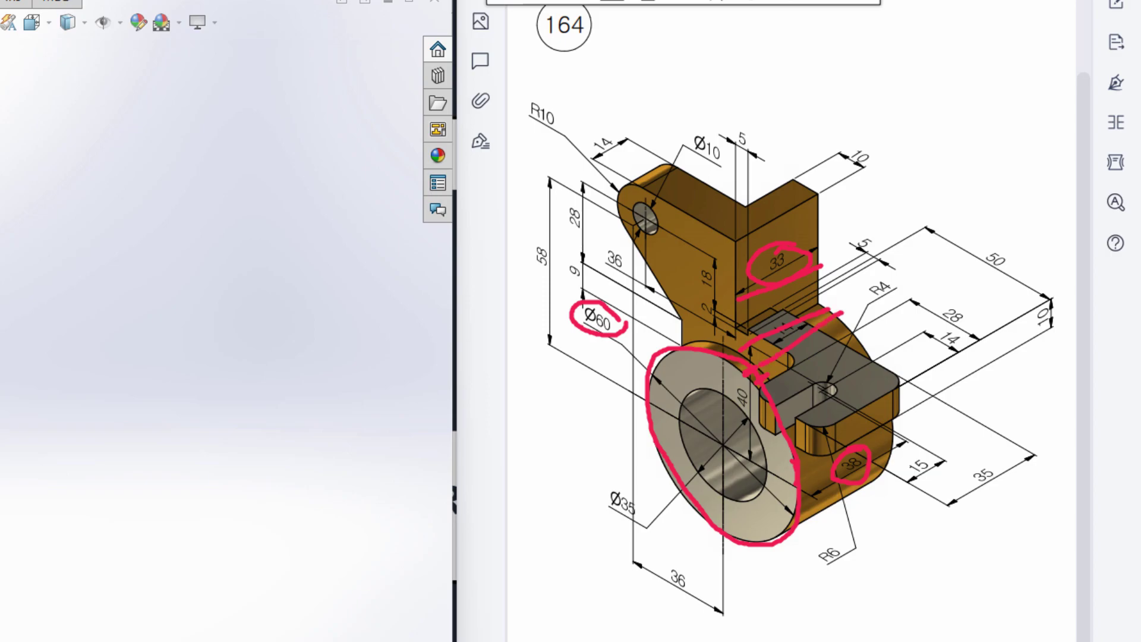
left_click(652, 6)
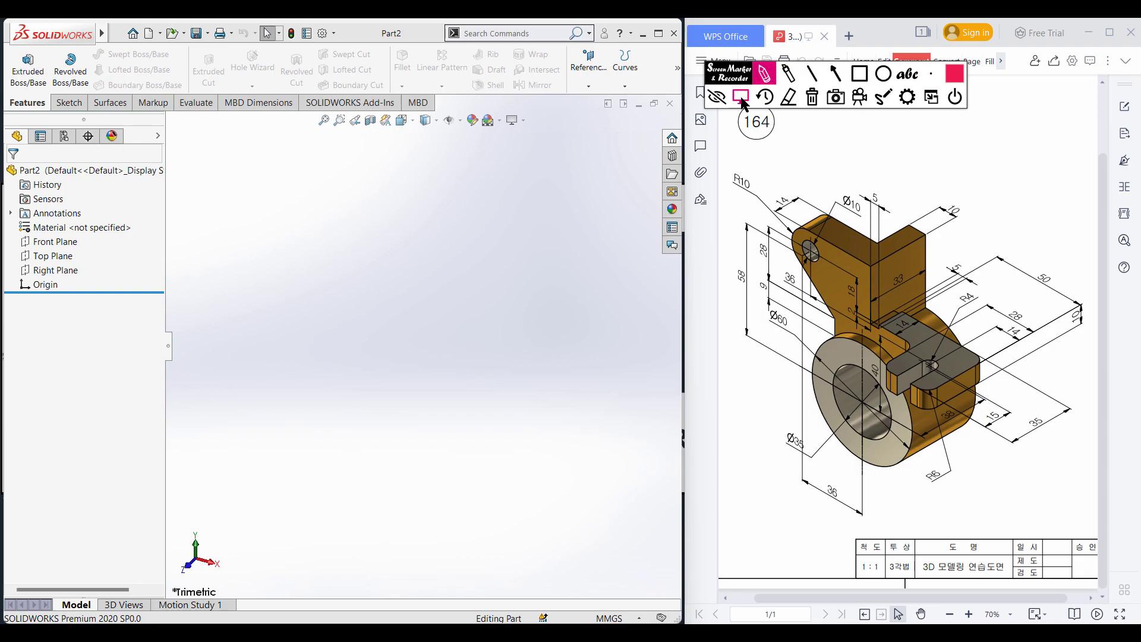
- On a Front Plane sketch, draw a 60 mm diameter circle centred on the origin
left_click(556, 2)
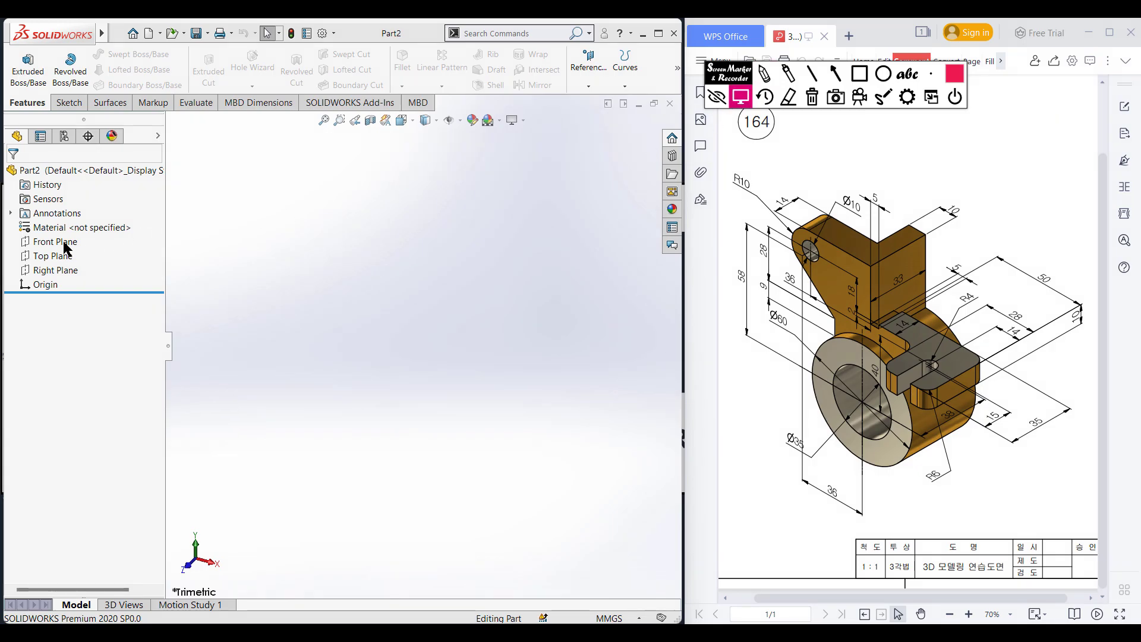
right_click(65, 242)
left_click(74, 225)
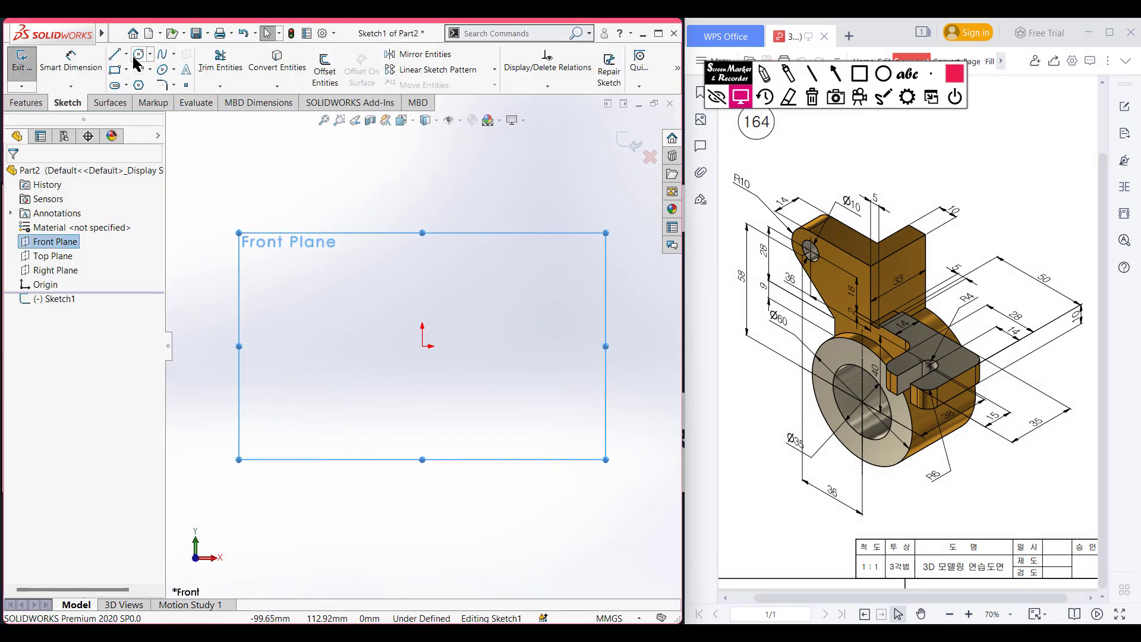
left_click(138, 53)
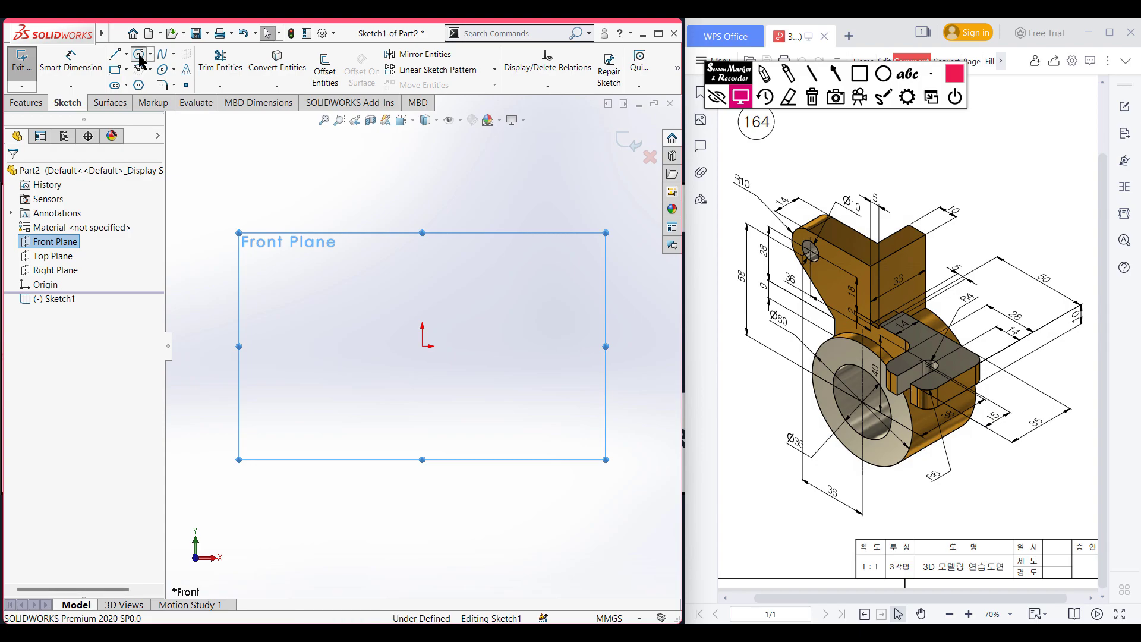
left_click(423, 346)
type("60")
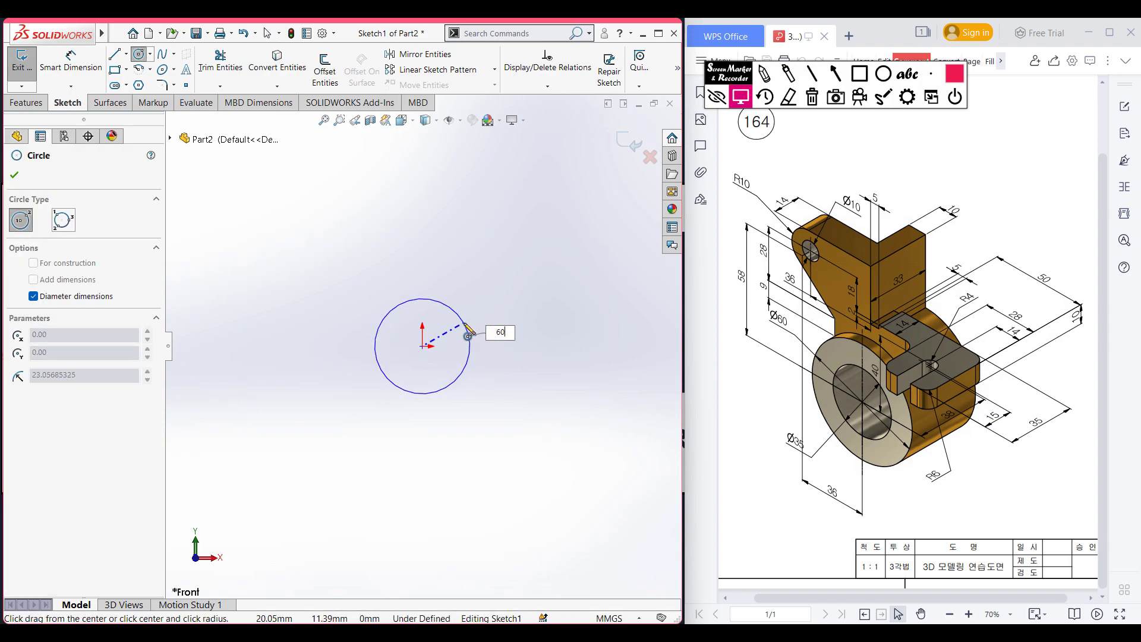
key("Return")
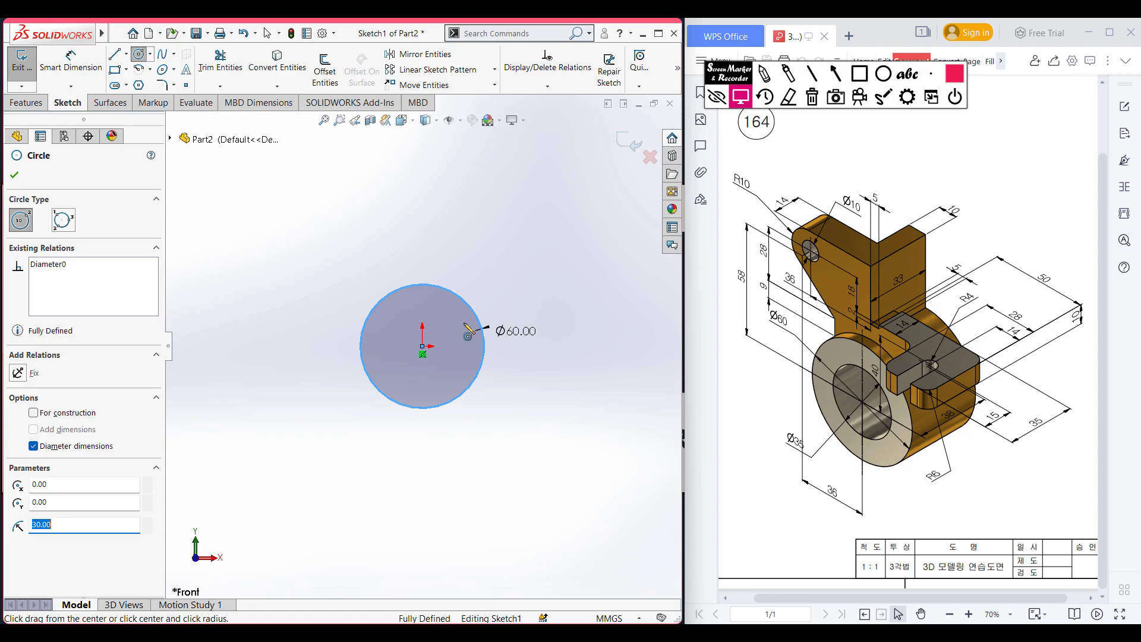
- Switch to isometric view and start an Extruded Boss/Base from the circle
key("ctrl+7")
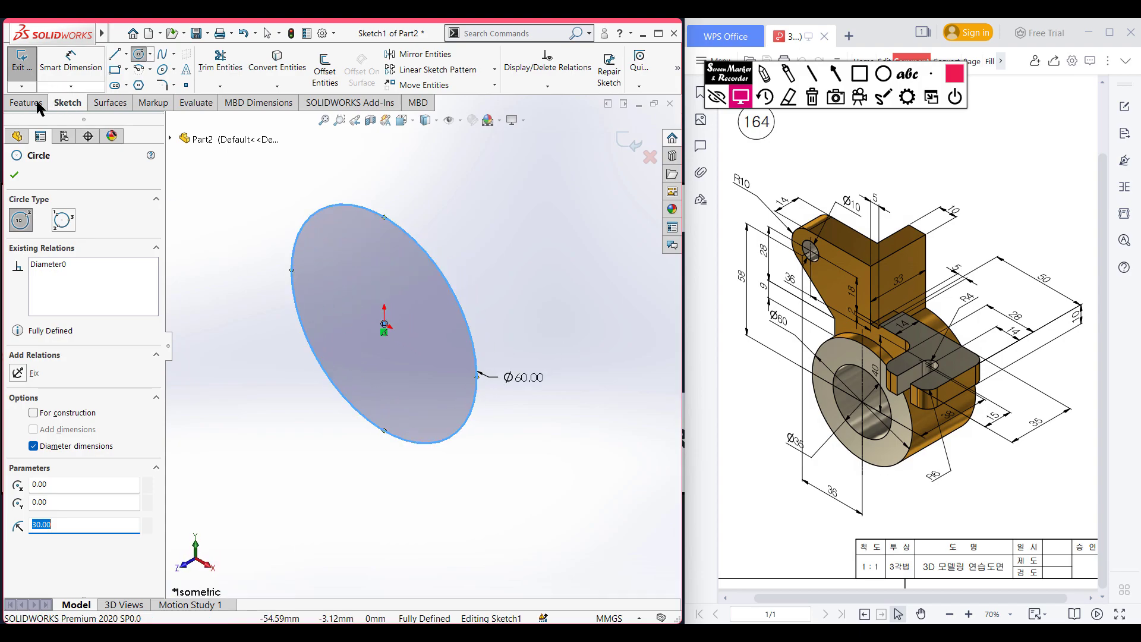
left_click(36, 102)
left_click(34, 77)
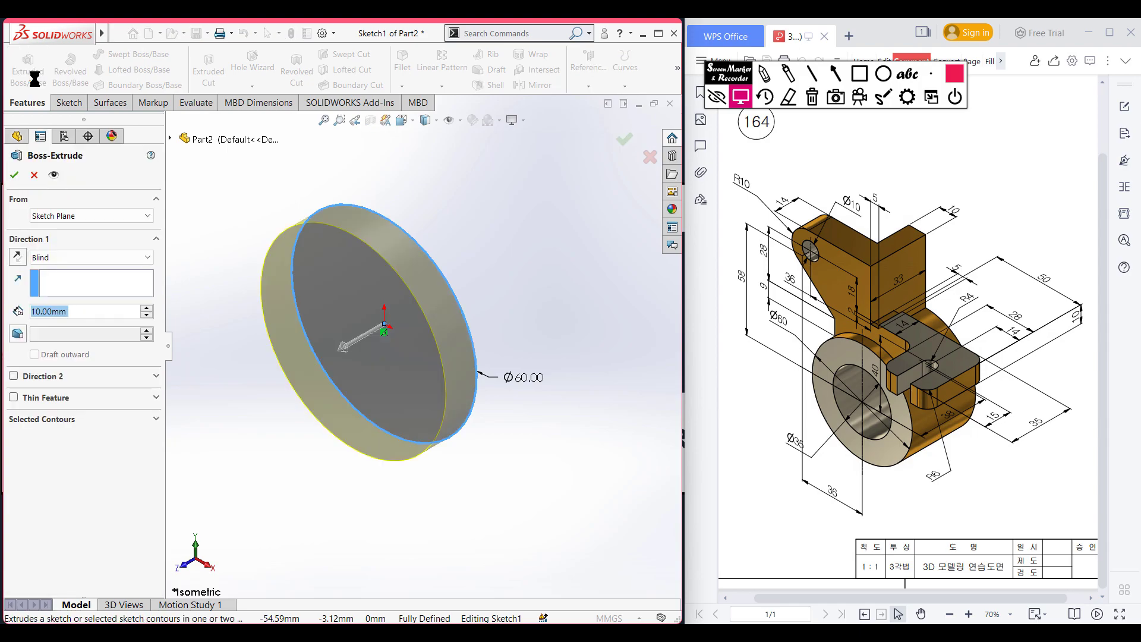
- Extrude the Ø60 circle 5 mm (38-33) in Direction 1 and 33 mm in Direction 2
type("38")
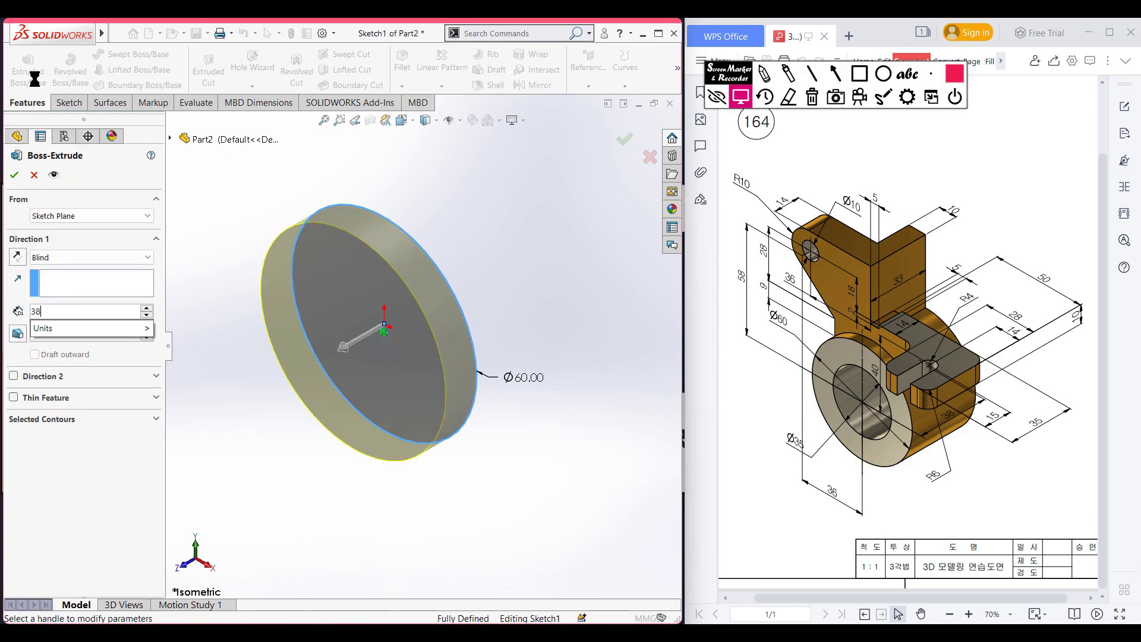
type("-334")
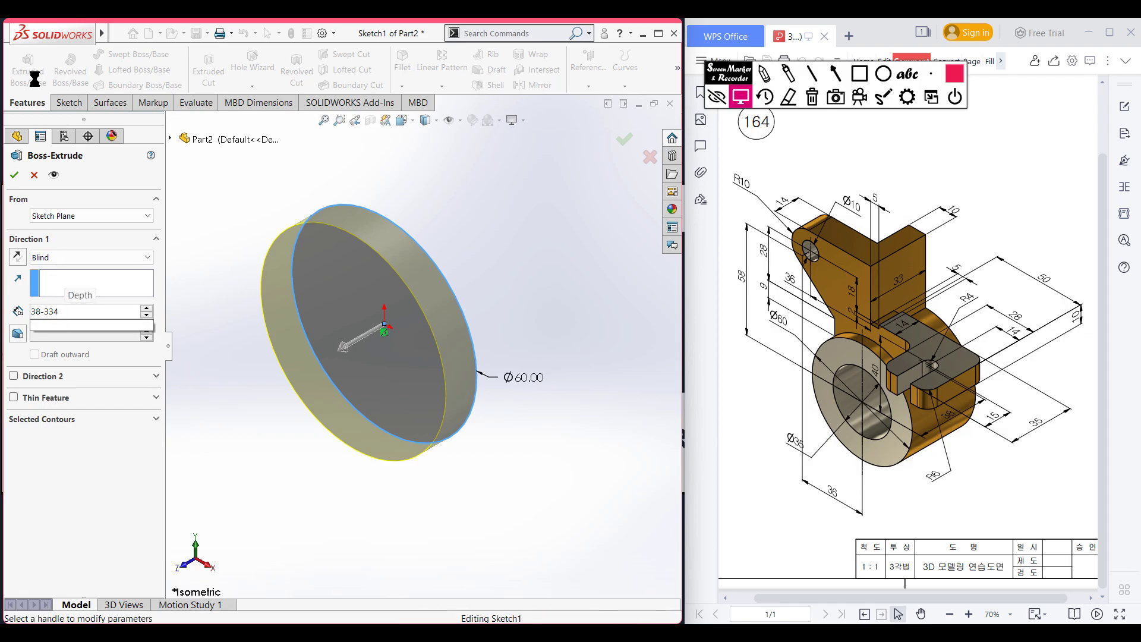
key("Return")
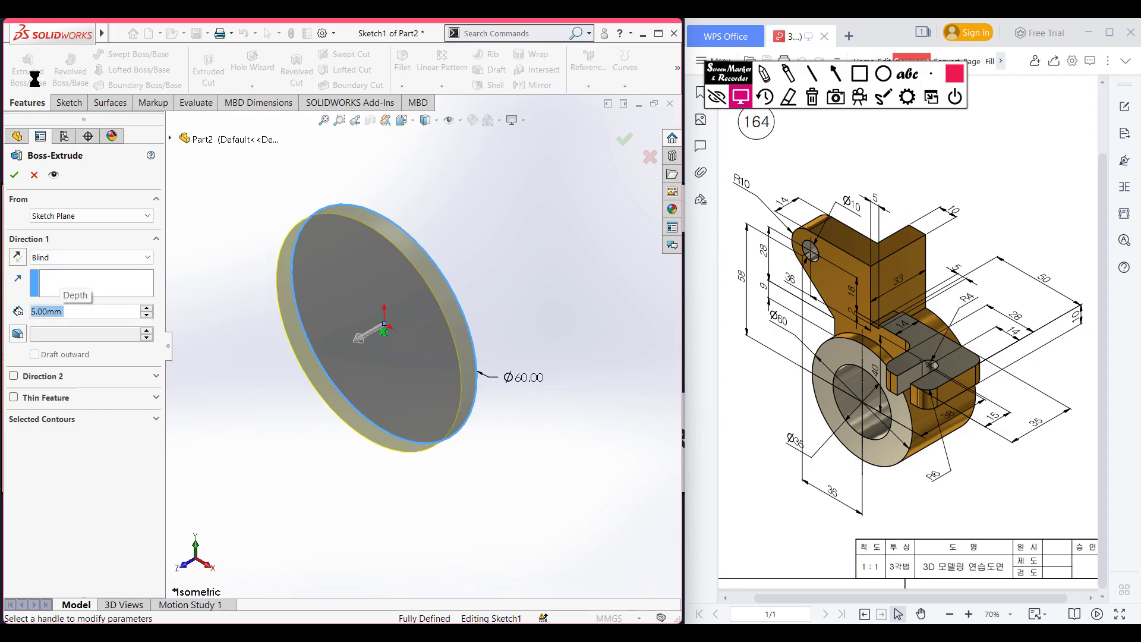
left_click(13, 376)
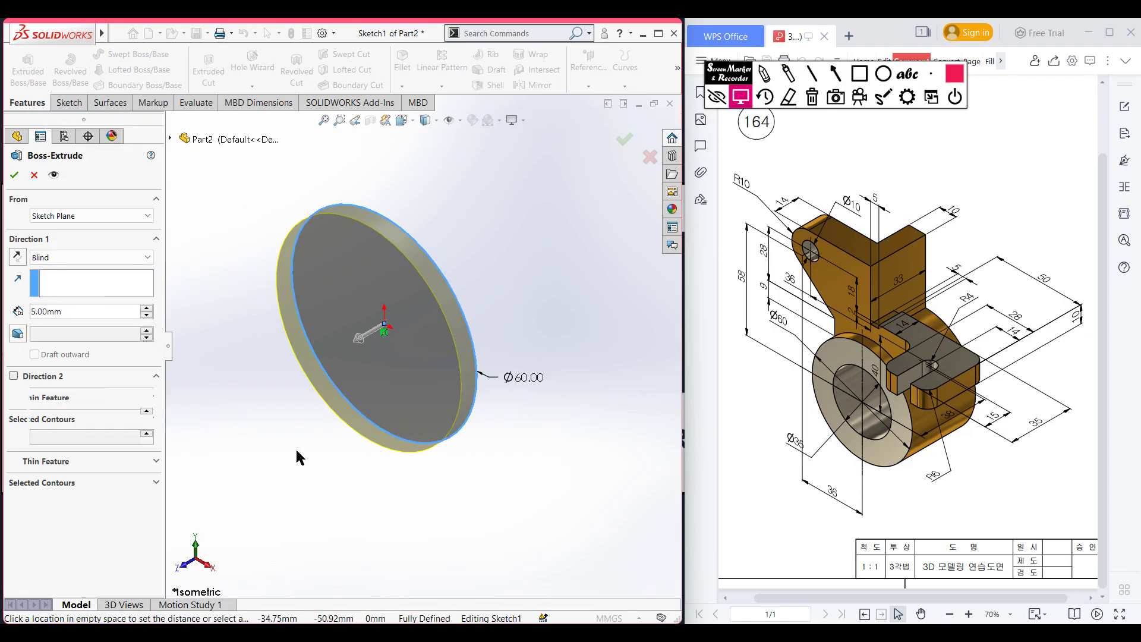
type("33")
key("Return")
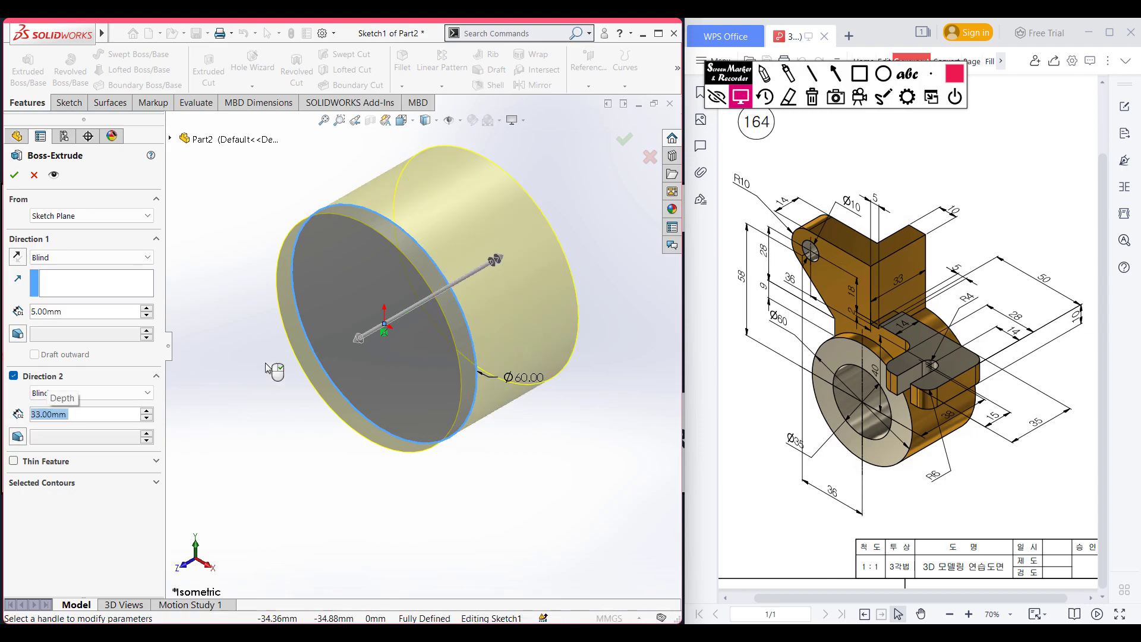
left_click(14, 174)
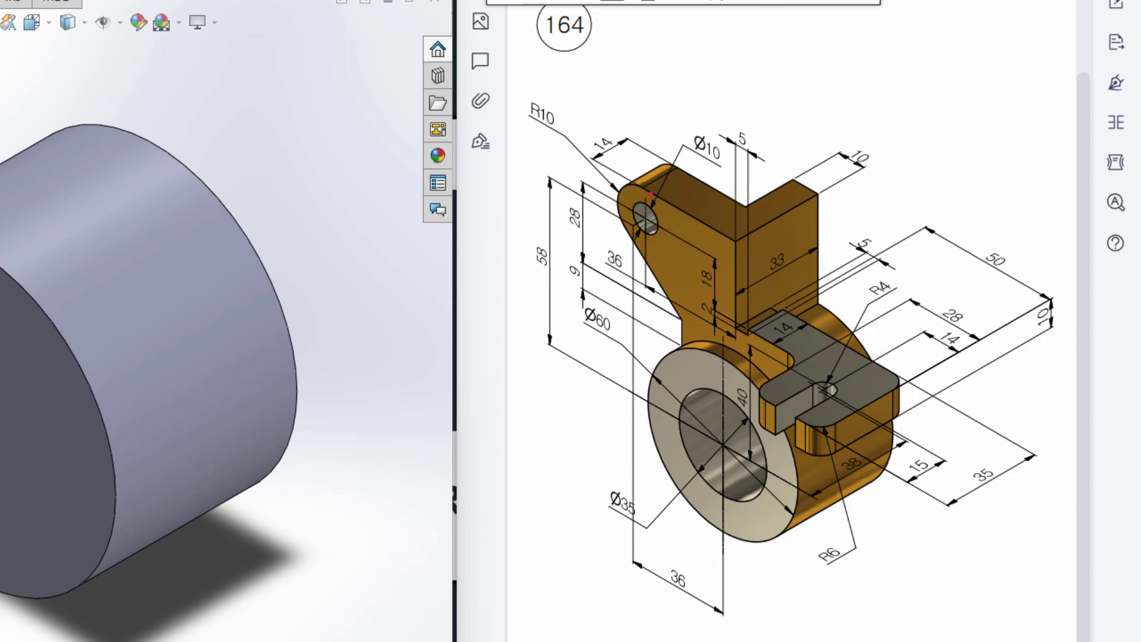
- Circle the Ø10 hole and the R10, 9 and 58 dimensions in red, tracing the web edge
mouse_move(618, 201)
left_mouse_down()
mouse_move(618, 221)
mouse_move(647, 241)
left_mouse_up()
left_click_drag(677, 207, 654, 196)
mouse_move(556, 107)
left_mouse_down()
mouse_move(518, 93)
mouse_move(530, 123)
mouse_move(559, 100)
left_mouse_up()
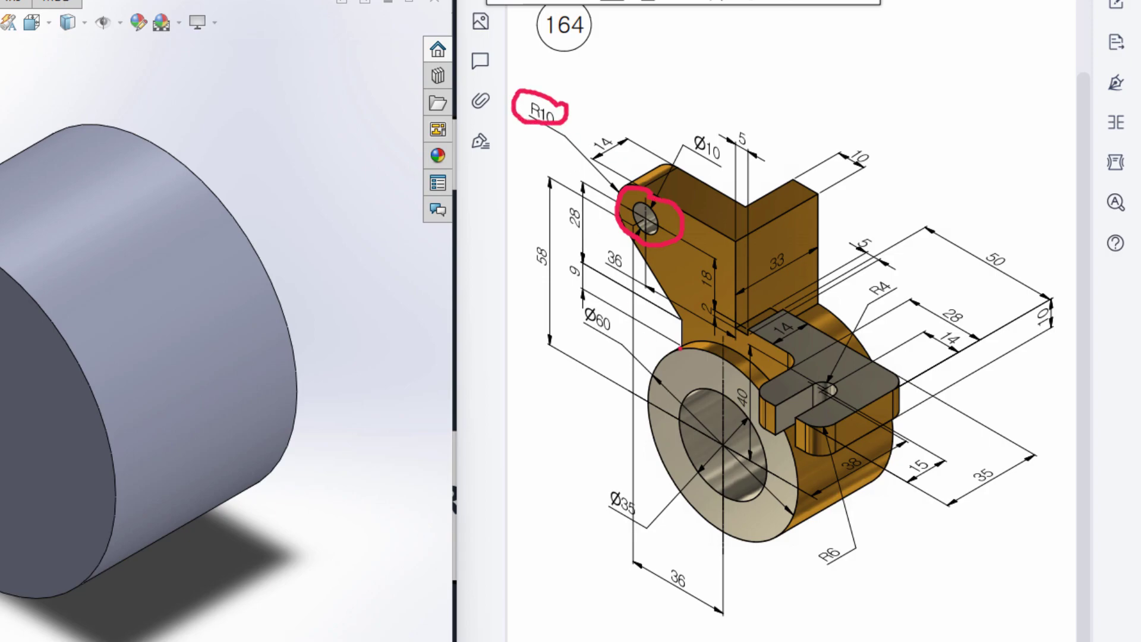
left_click_drag(681, 347, 683, 333)
mouse_move(587, 265)
left_mouse_down()
mouse_move(561, 264)
mouse_move(587, 268)
left_mouse_up()
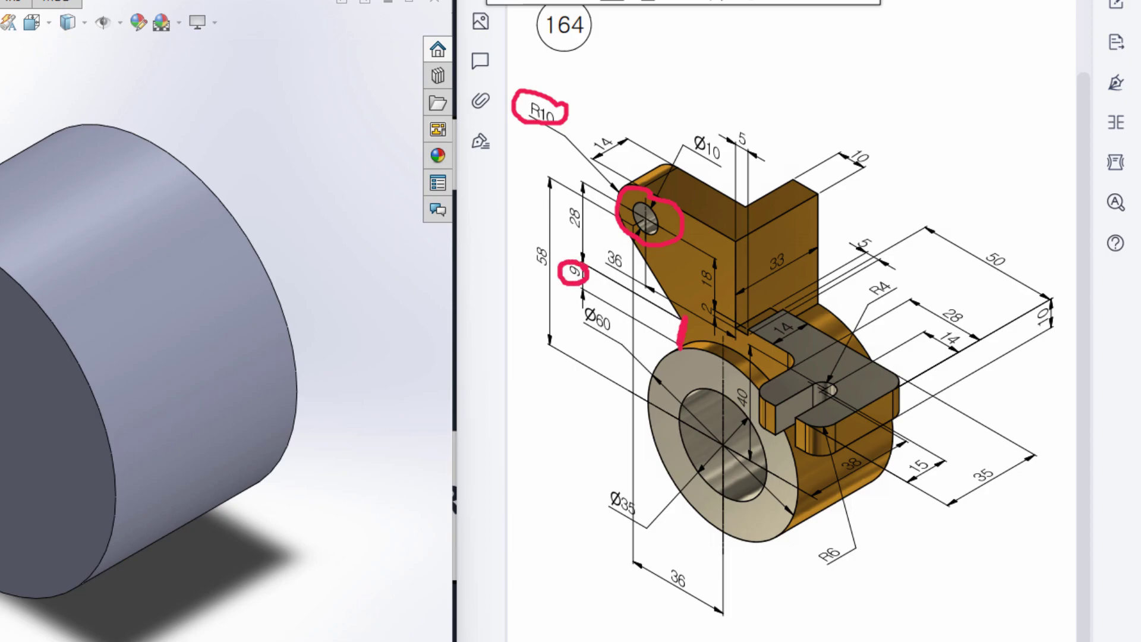
left_click_drag(657, 274, 620, 228)
mouse_move(628, 185)
left_mouse_down()
mouse_move(612, 212)
mouse_move(623, 233)
left_mouse_up()
mouse_move(547, 241)
left_mouse_down()
mouse_move(539, 233)
mouse_move(525, 261)
mouse_move(546, 276)
mouse_move(552, 235)
left_mouse_up()
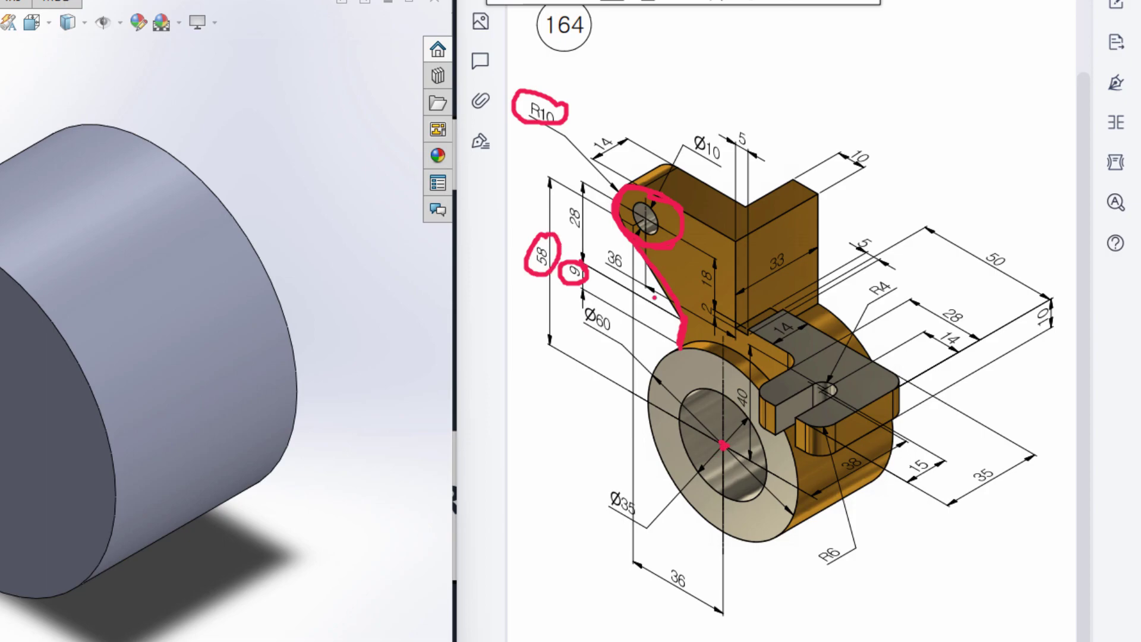
- Circle the 36 and 14 dimensions, trace the upper arm and vertical block outline, then clear the ink
left_click_drag(652, 290, 731, 334)
mouse_move(618, 249)
left_mouse_down()
mouse_move(601, 253)
mouse_move(621, 274)
mouse_move(621, 248)
left_mouse_up()
left_click_drag(670, 200, 737, 239)
mouse_move(730, 300)
left_mouse_down()
mouse_move(732, 326)
mouse_move(706, 345)
mouse_move(681, 343)
left_mouse_up()
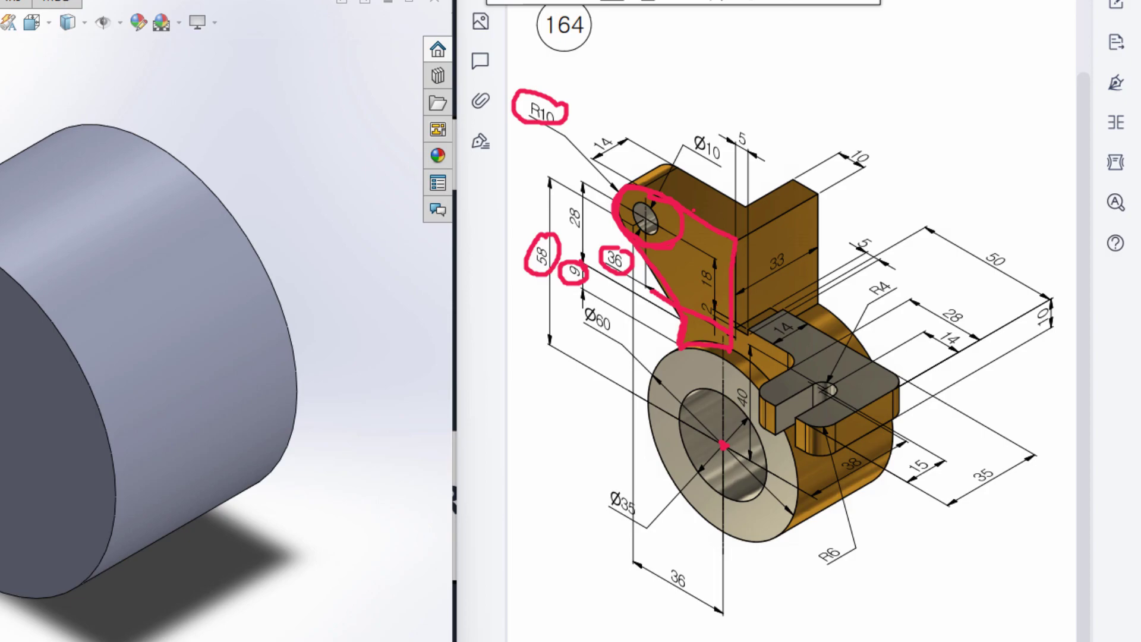
mouse_move(695, 211)
left_mouse_down()
mouse_move(707, 188)
mouse_move(719, 211)
left_mouse_up()
mouse_move(634, 132)
left_mouse_down()
mouse_move(589, 141)
mouse_move(596, 159)
mouse_move(632, 133)
left_mouse_up()
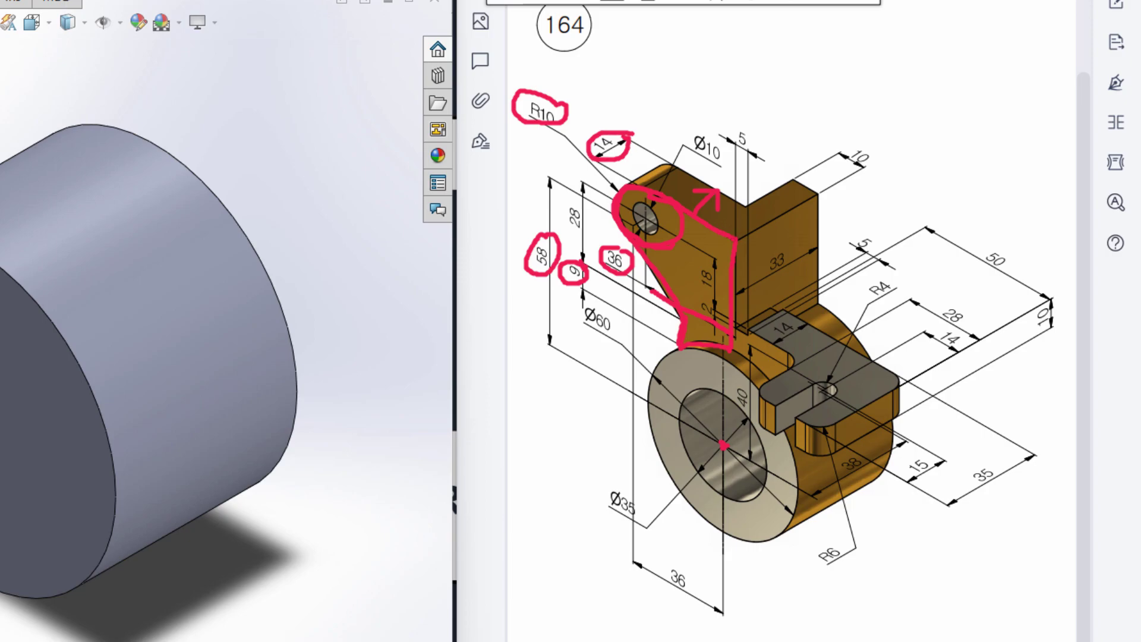
mouse_move(739, 239)
left_mouse_down()
mouse_move(810, 199)
mouse_move(785, 178)
mouse_move(708, 223)
left_mouse_up()
mouse_move(780, 242)
left_mouse_down()
mouse_move(790, 311)
mouse_move(811, 306)
left_mouse_up()
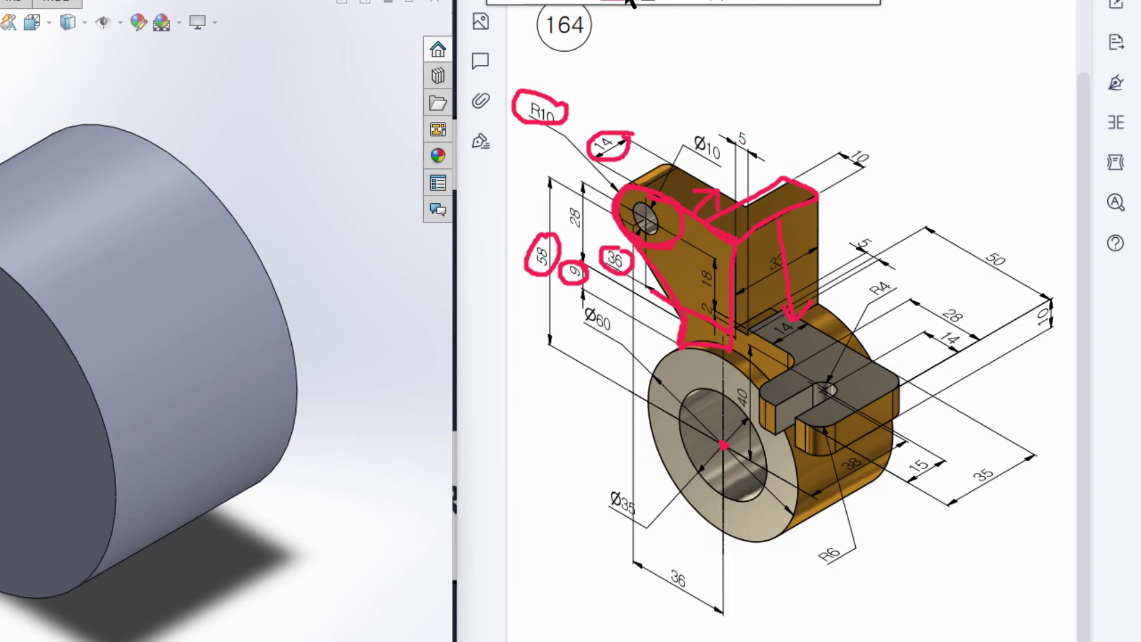
left_click(737, 42)
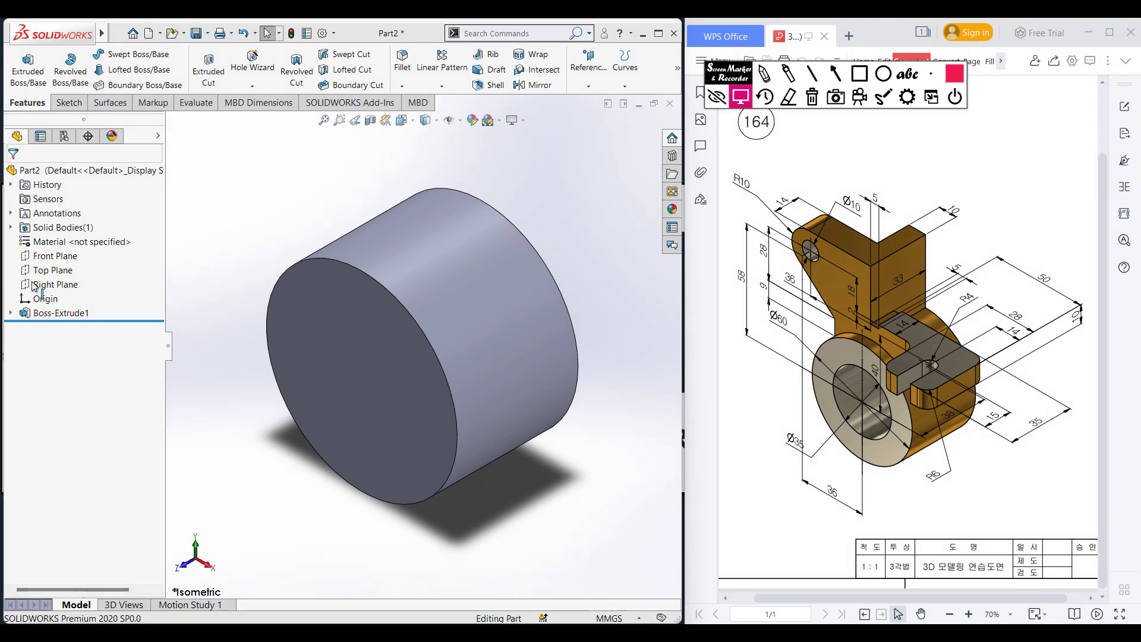
- Start a new Front Plane sketch and draw a radius-10 circle above-left of the boss
right_click(47, 261)
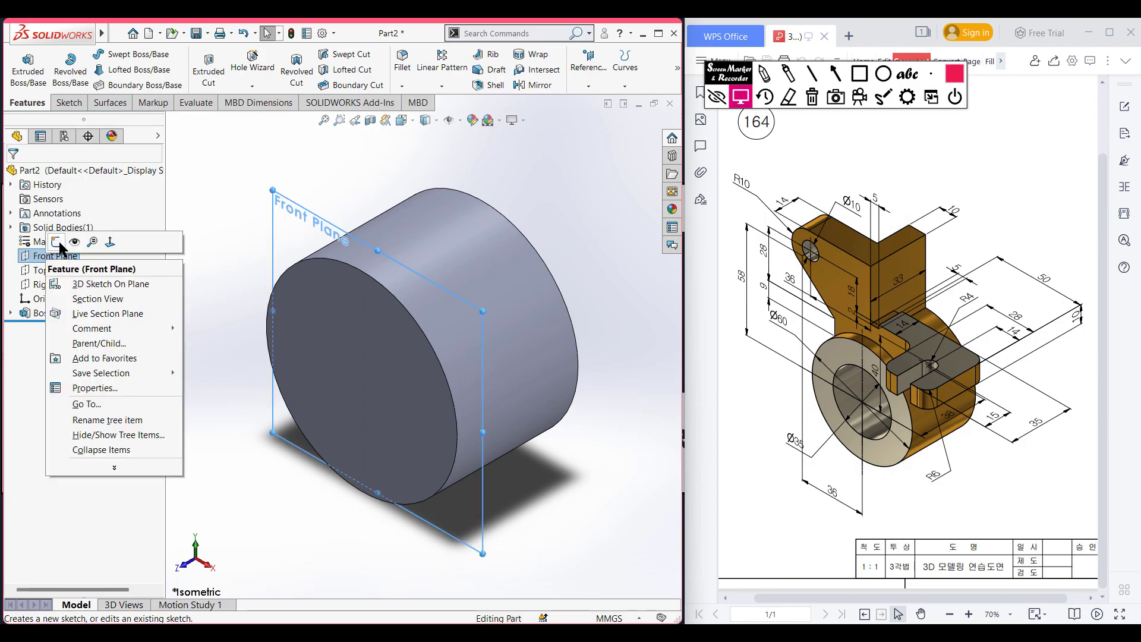
left_click(57, 241)
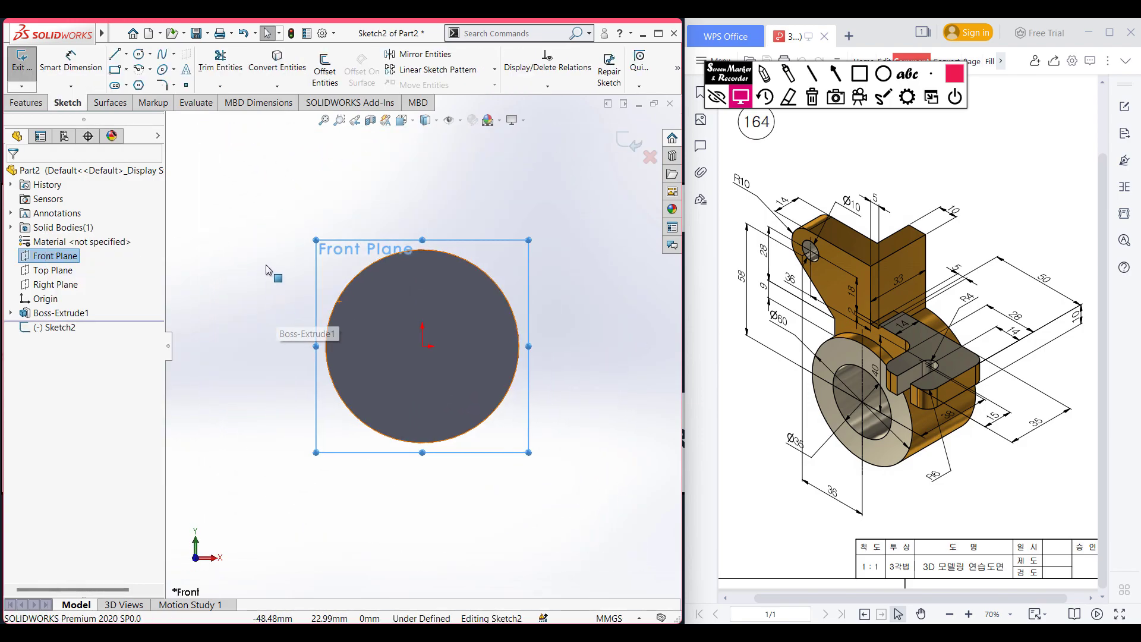
left_click(266, 265)
left_click(138, 56)
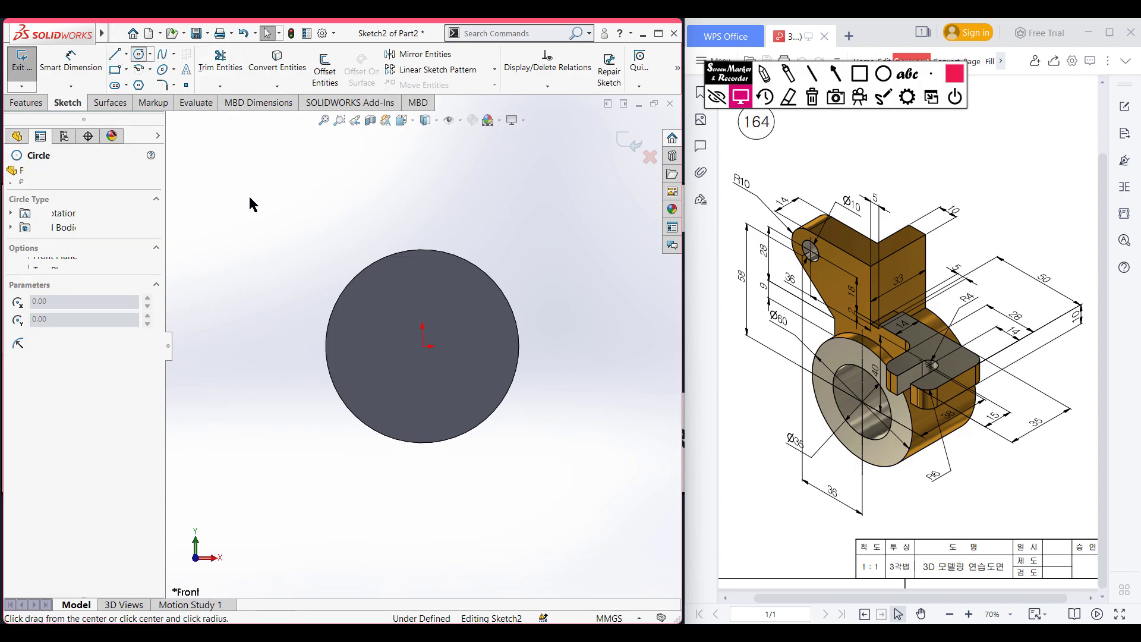
left_click(251, 192)
type("10*2")
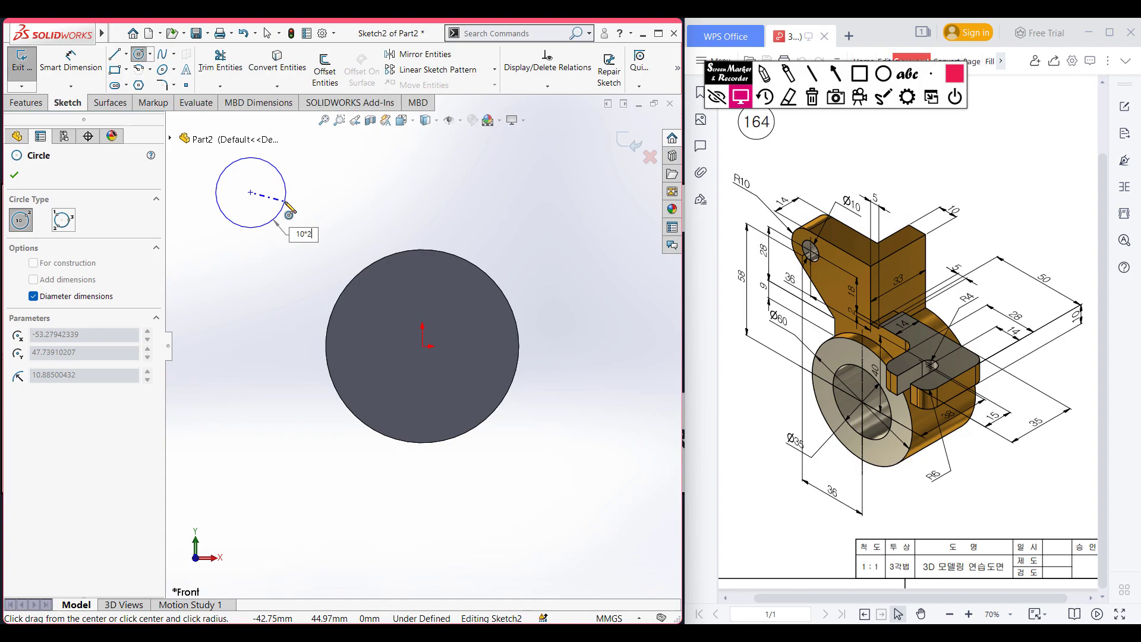
key("Return")
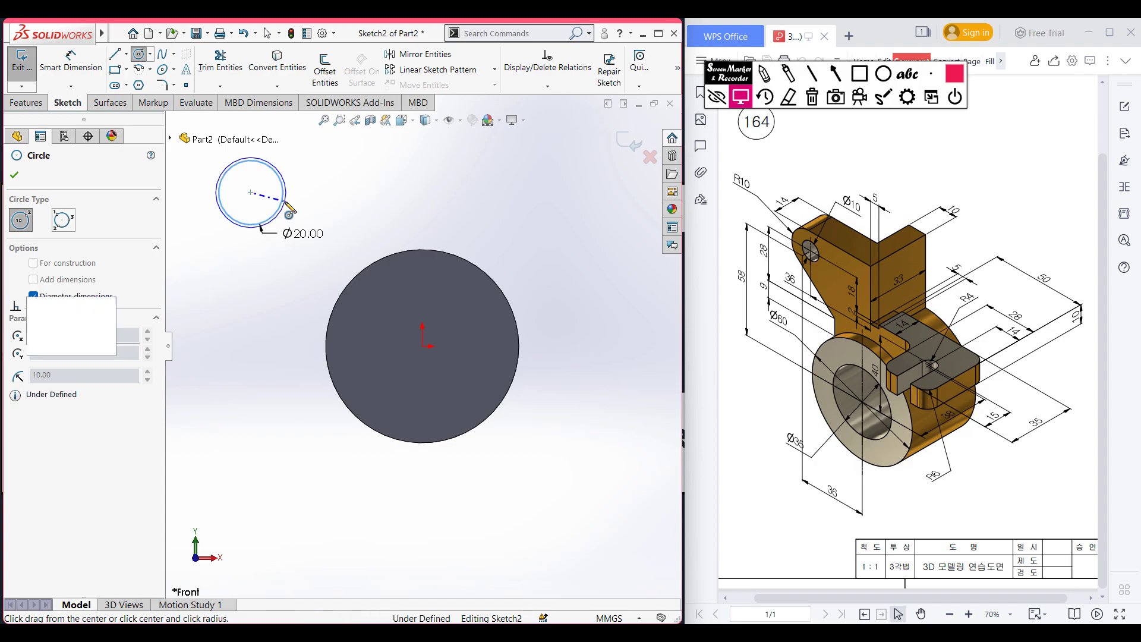
- Dimension the circle centre 58 mm vertically and with a horizontal offset from the origin
right_click_drag(427, 211, 429, 172)
left_click(282, 208)
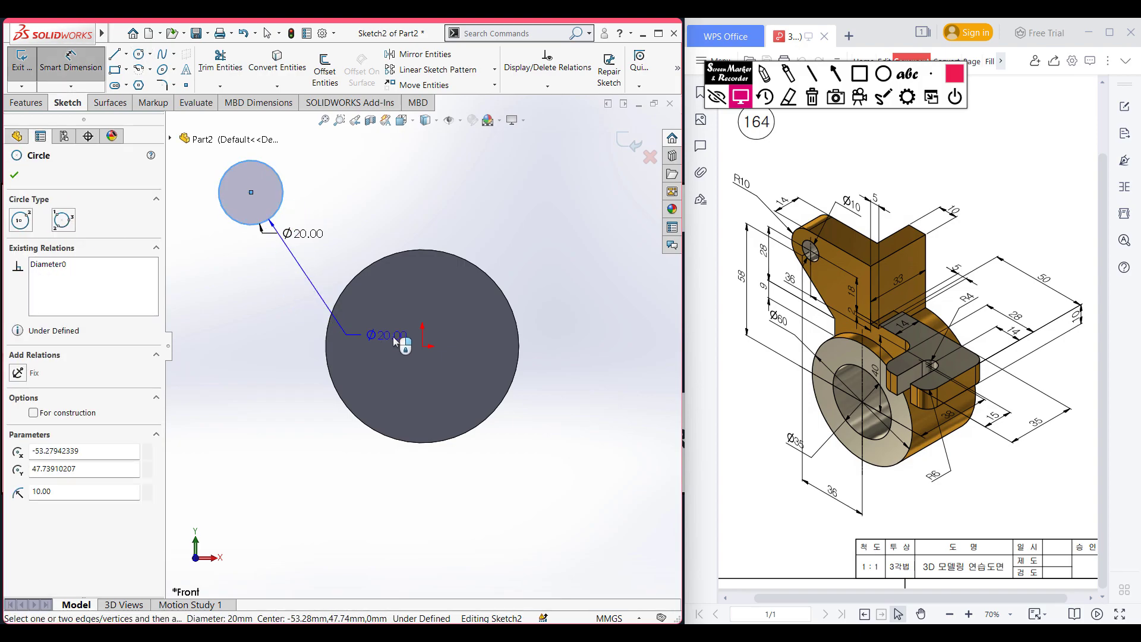
key("Escape")
left_click(251, 192)
left_click(422, 346)
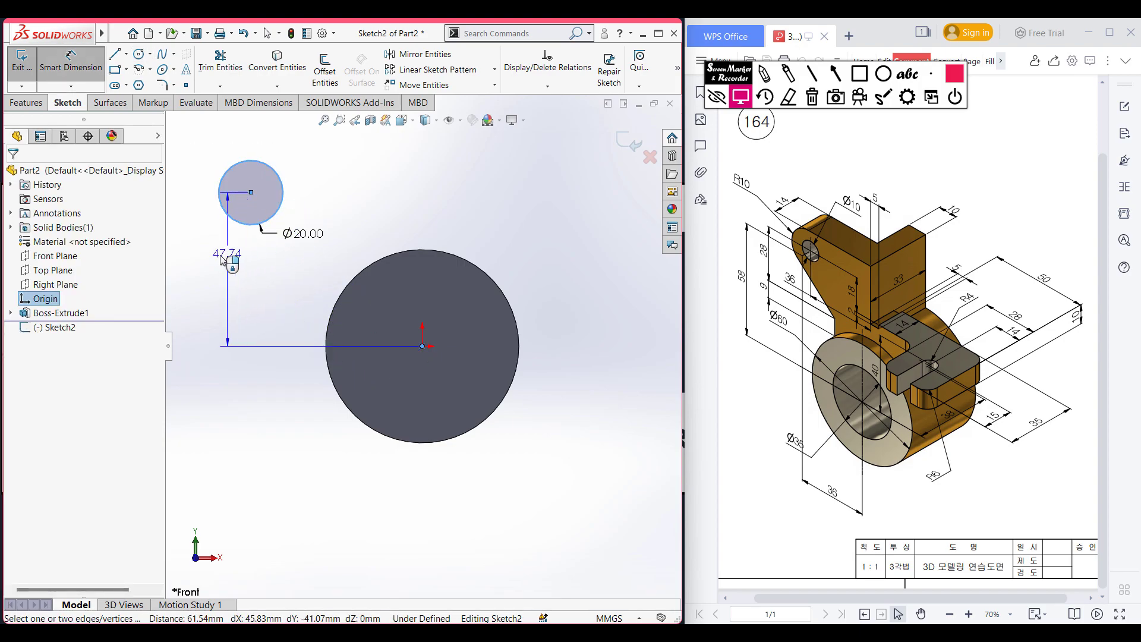
left_click(211, 262)
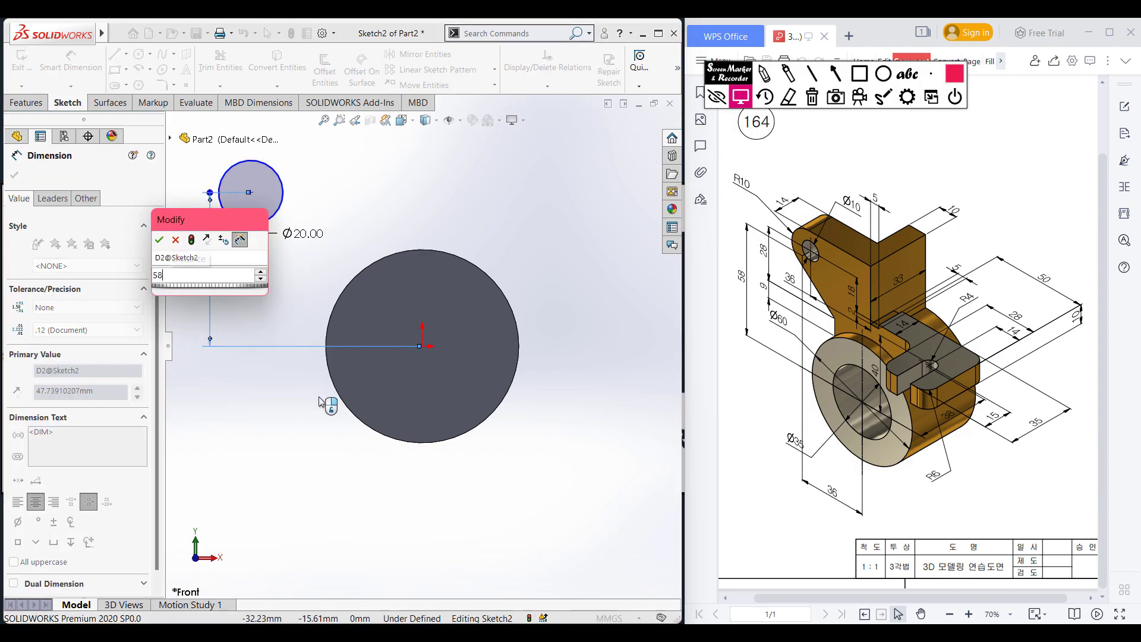
key("Return")
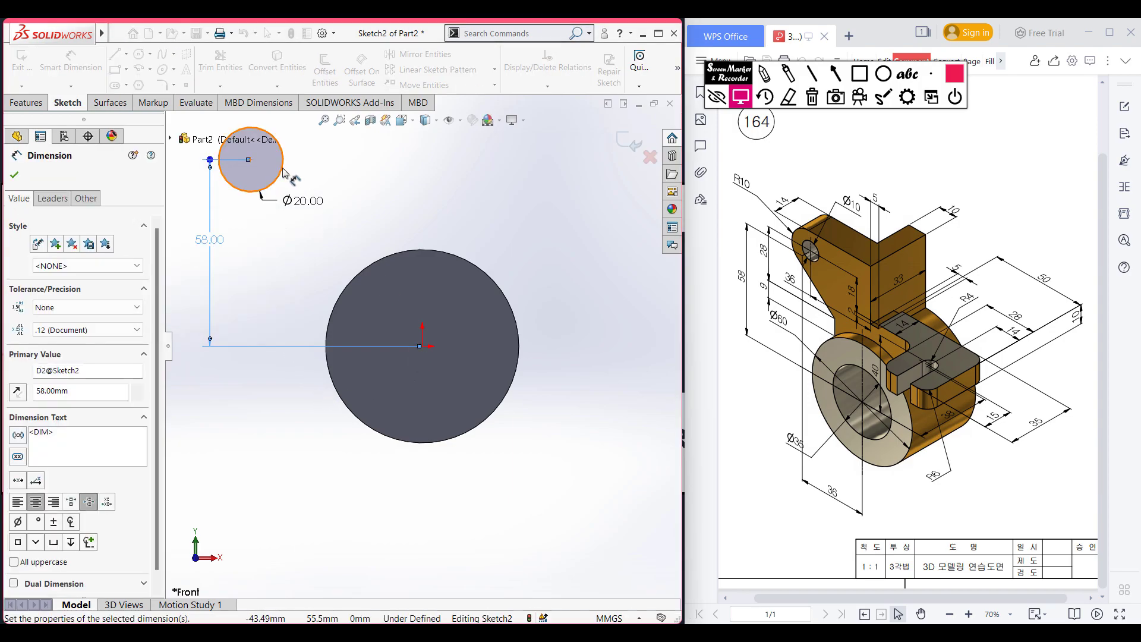
left_click(421, 346)
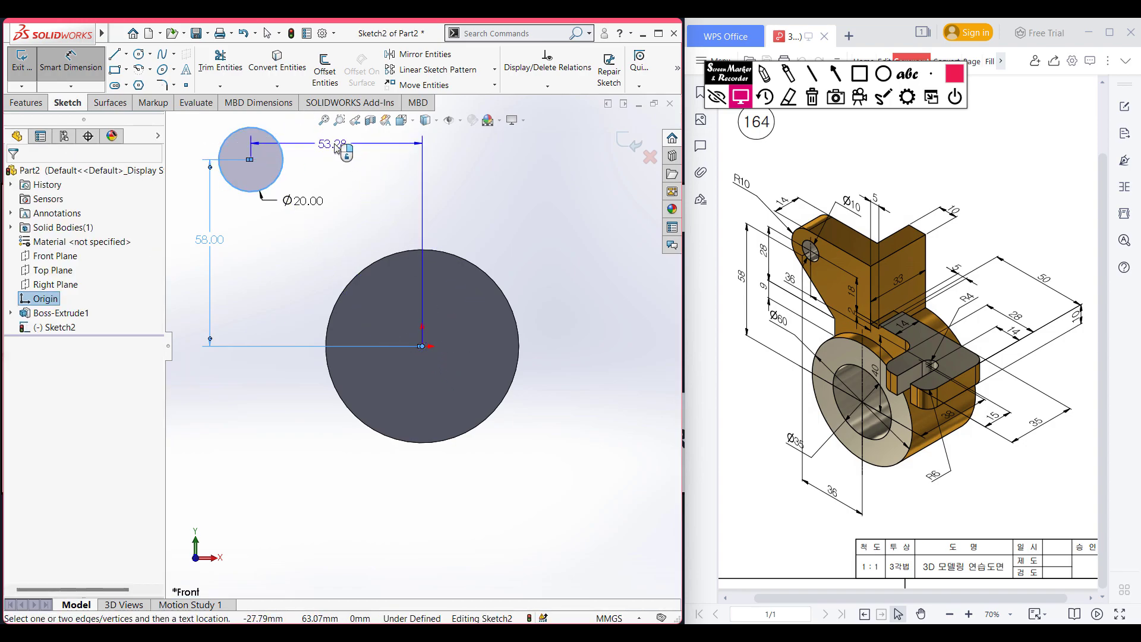
left_click(370, 153)
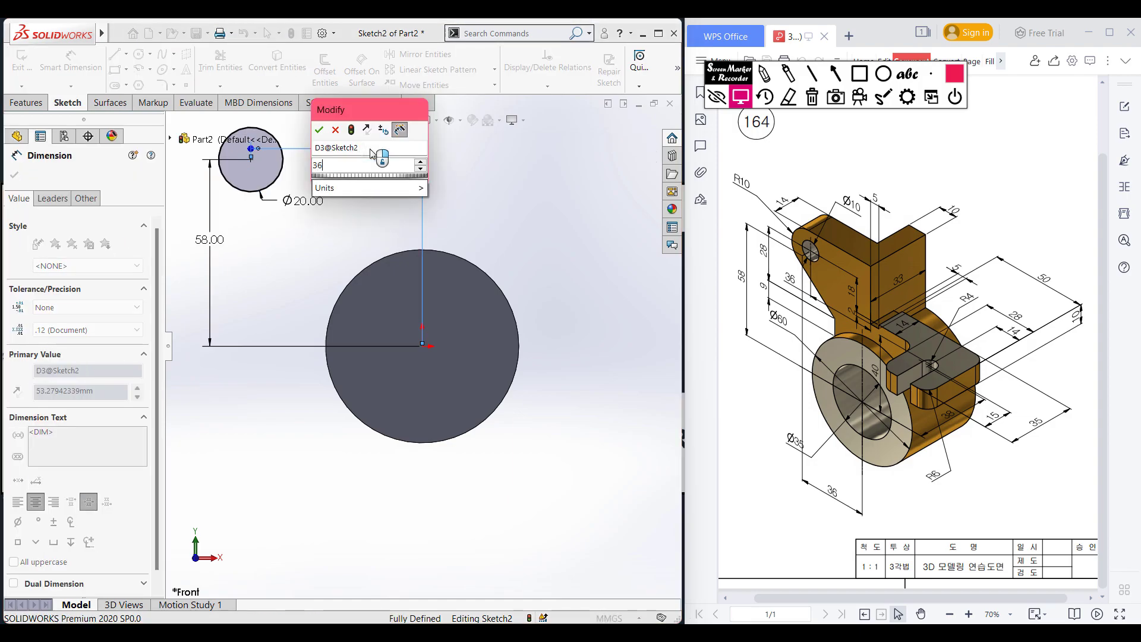
key("Return")
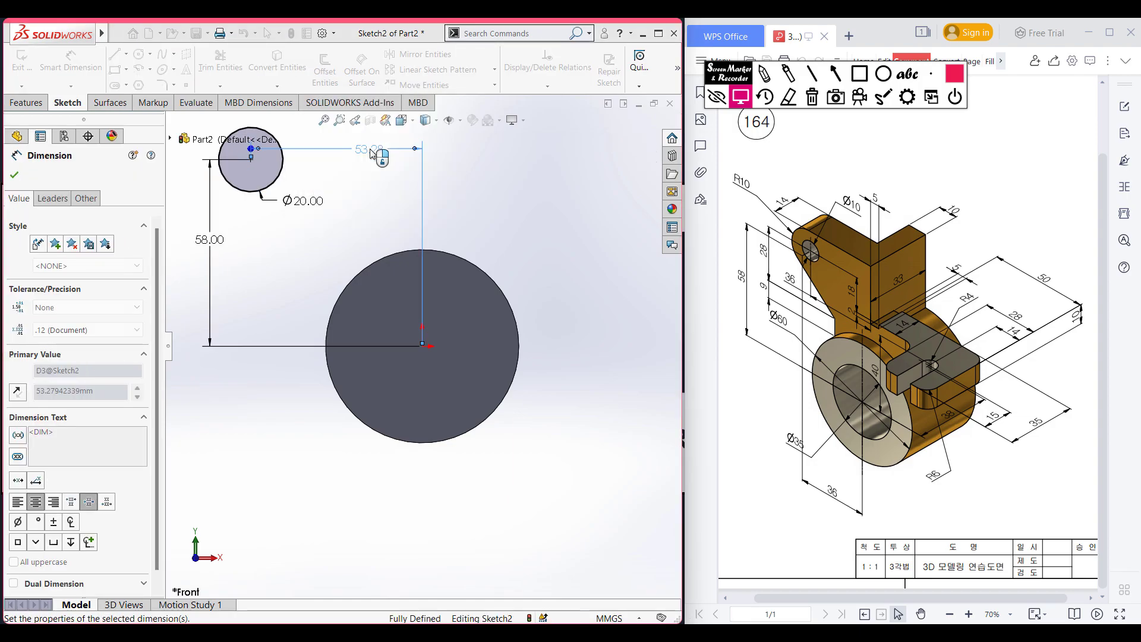